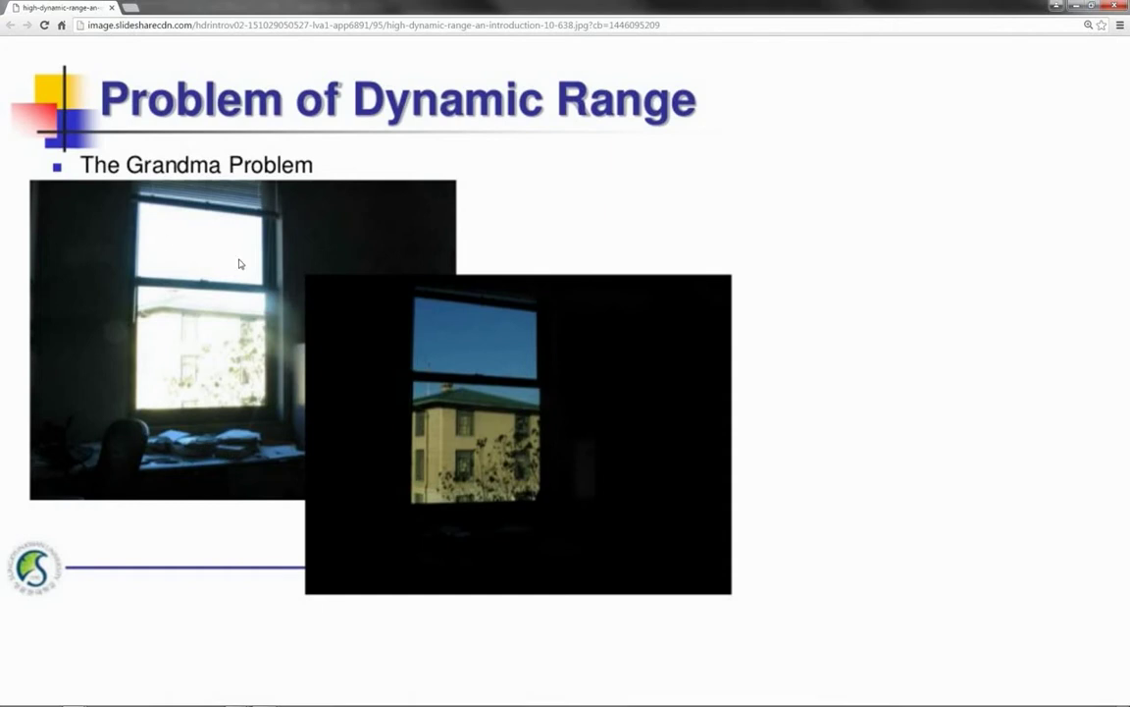
- Go back to the dynamic range image results and preview the Paris riverside sunset HDR photo
{"action": "mouse_move", "coordinate": [1041, 671]}
{"action": "key", "text": "alt+Left"}
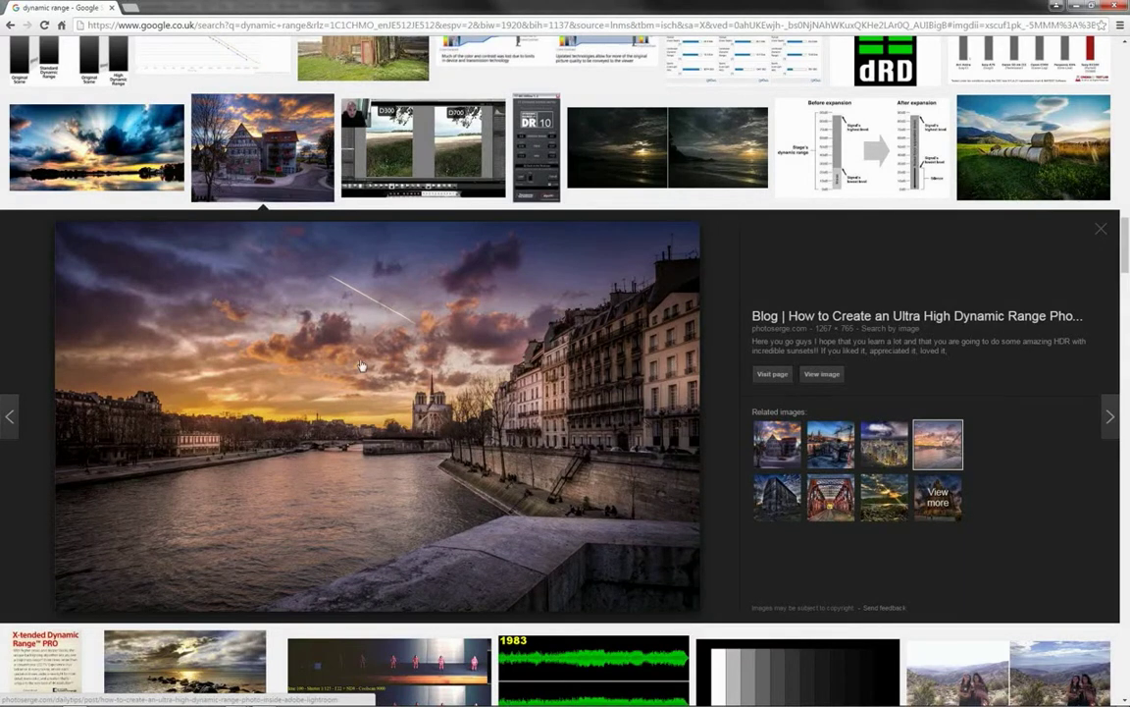
- Scroll up through more of the dynamic range image results
{"action": "scroll", "coordinate": [470, 489], "scroll_direction": "up", "scroll_amount": 1}
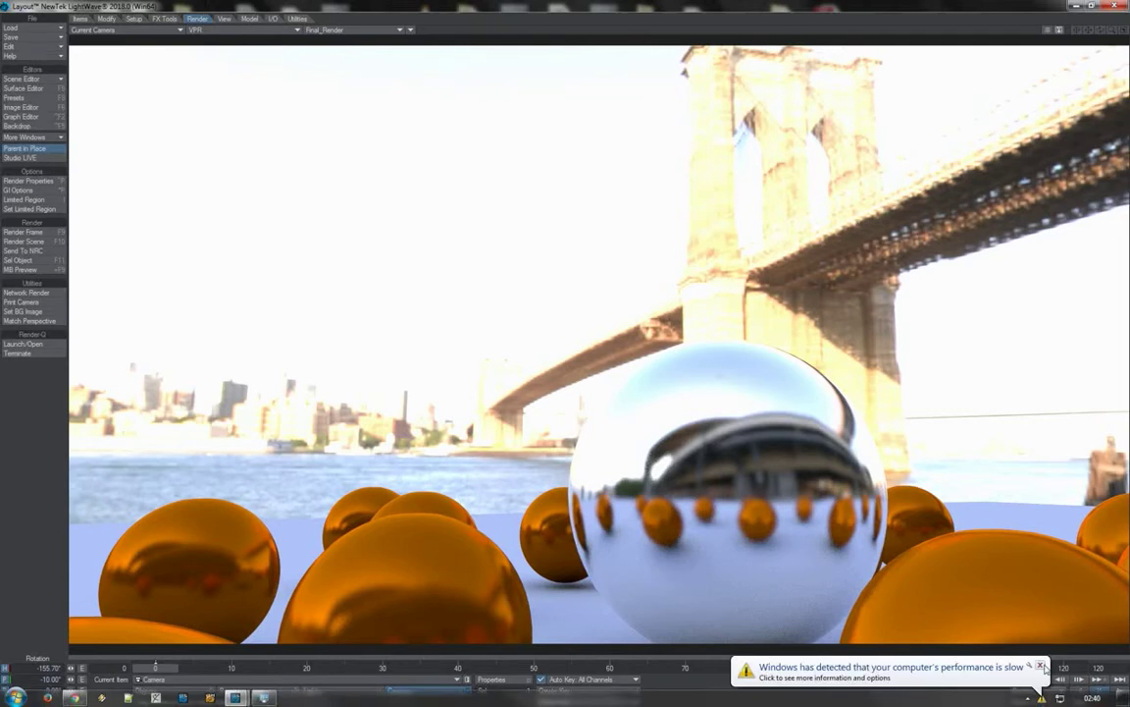
- Close the Windows slow-performance notification balloon over the scene
{"action": "left_click", "coordinate": [1042, 665]}
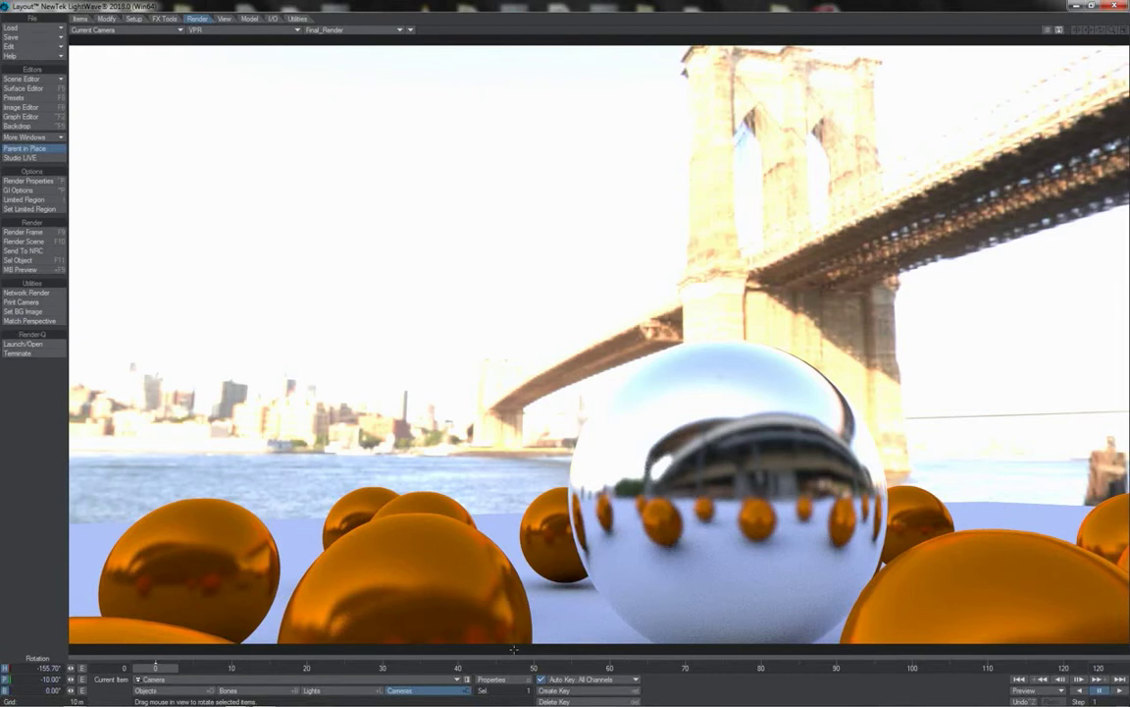
- Check the camera's motion blur and depth of field settings, then bring up Render Properties
{"action": "left_click", "coordinate": [500, 679]}
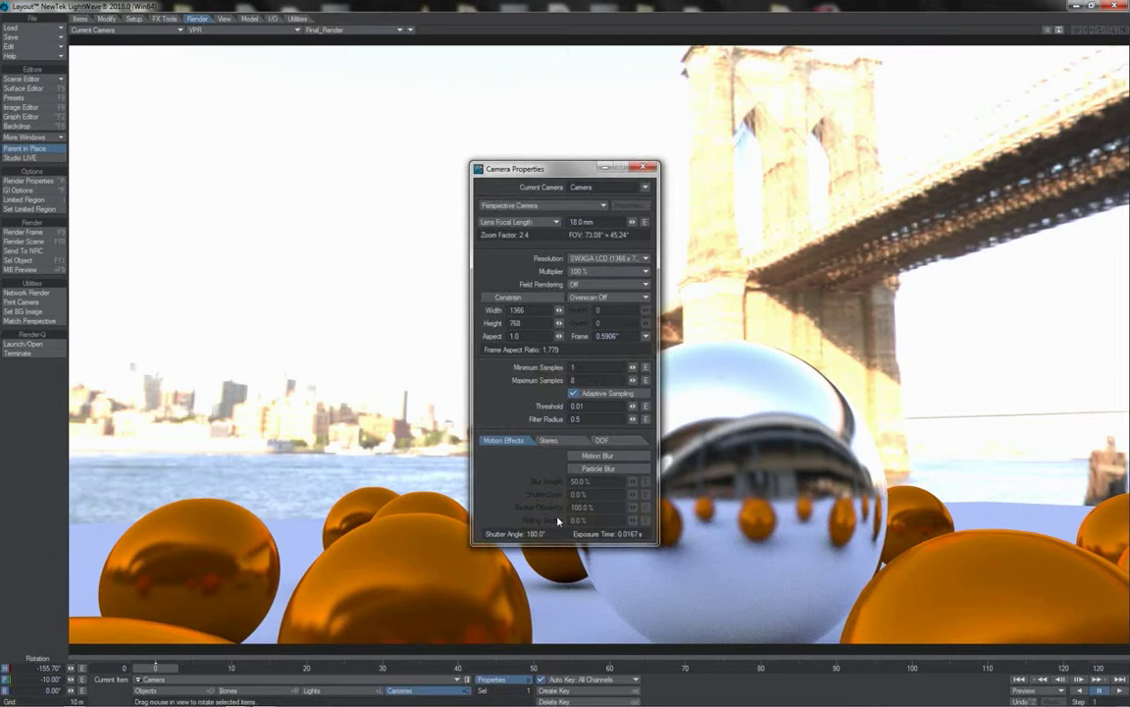
{"action": "left_click", "coordinate": [614, 442]}
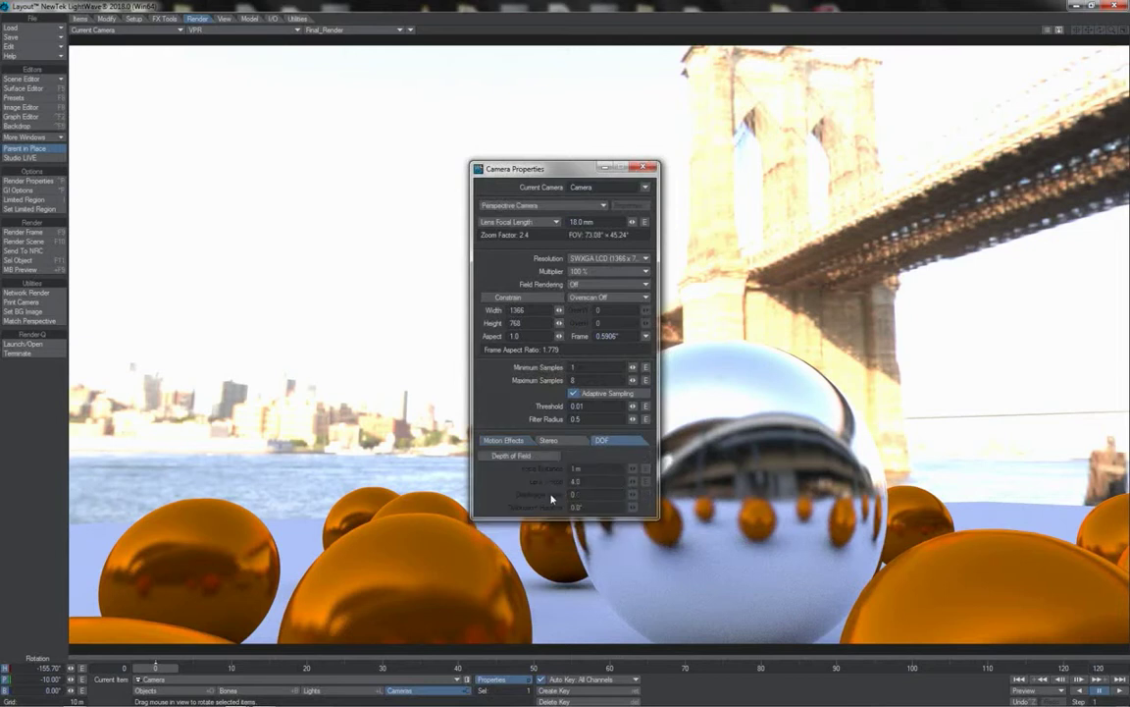
{"action": "key", "text": "p"}
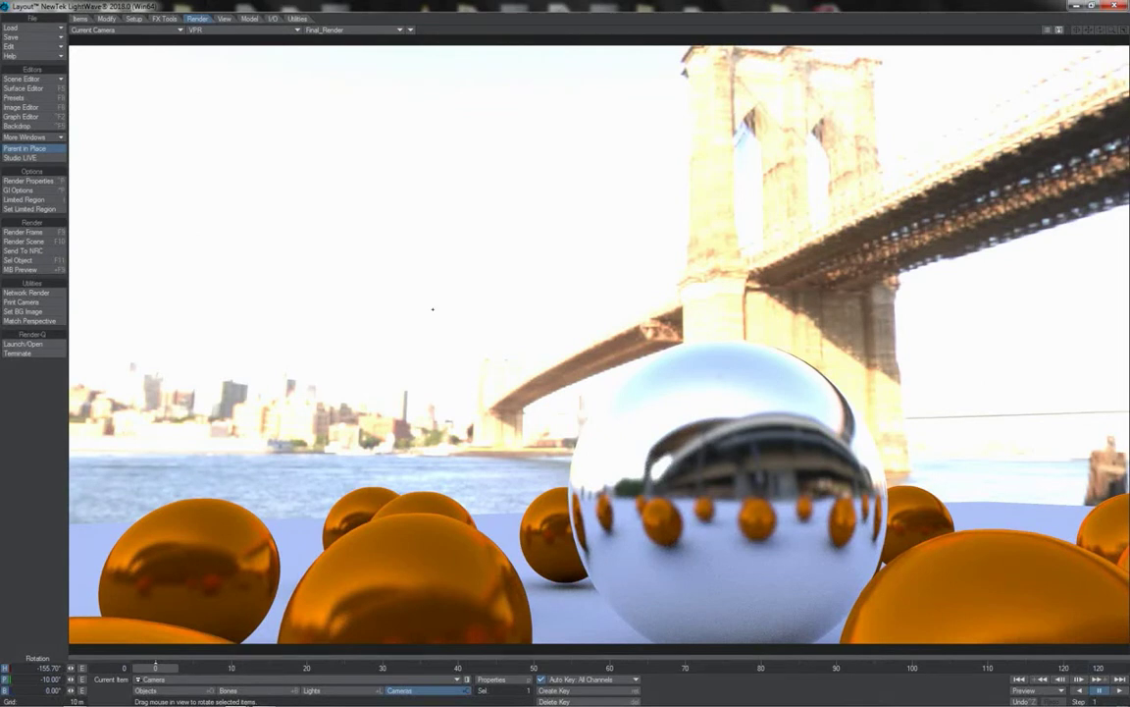
{"action": "key", "text": "alt+F9"}
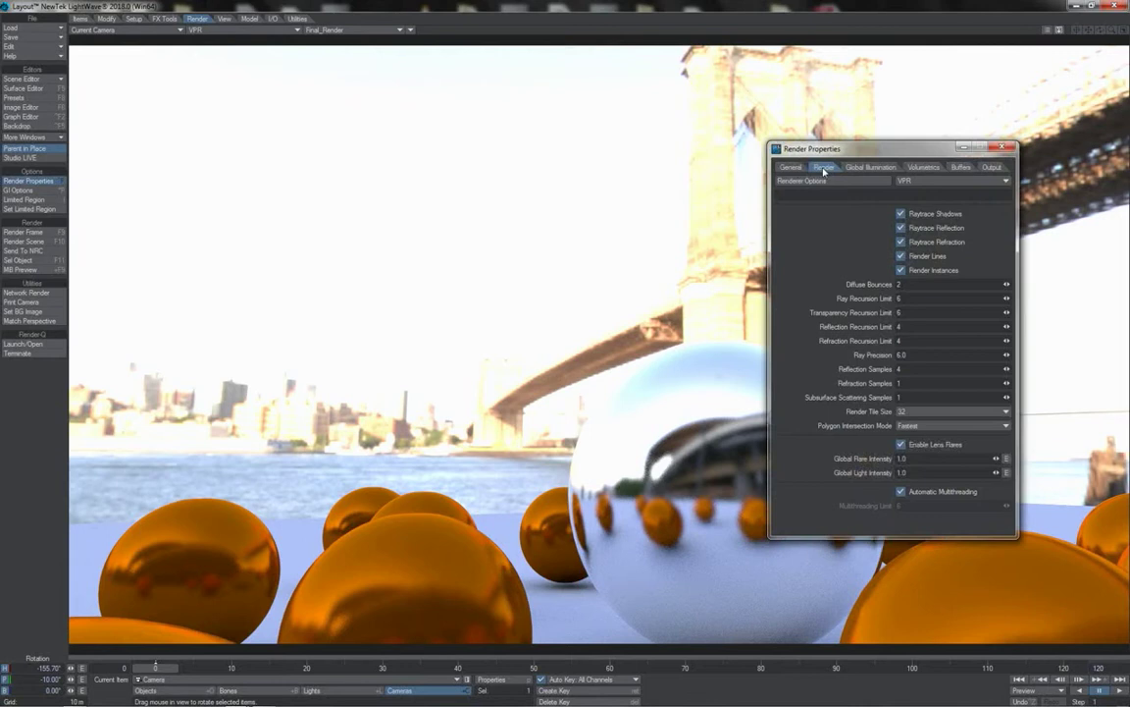
{"action": "left_click", "coordinate": [1011, 148]}
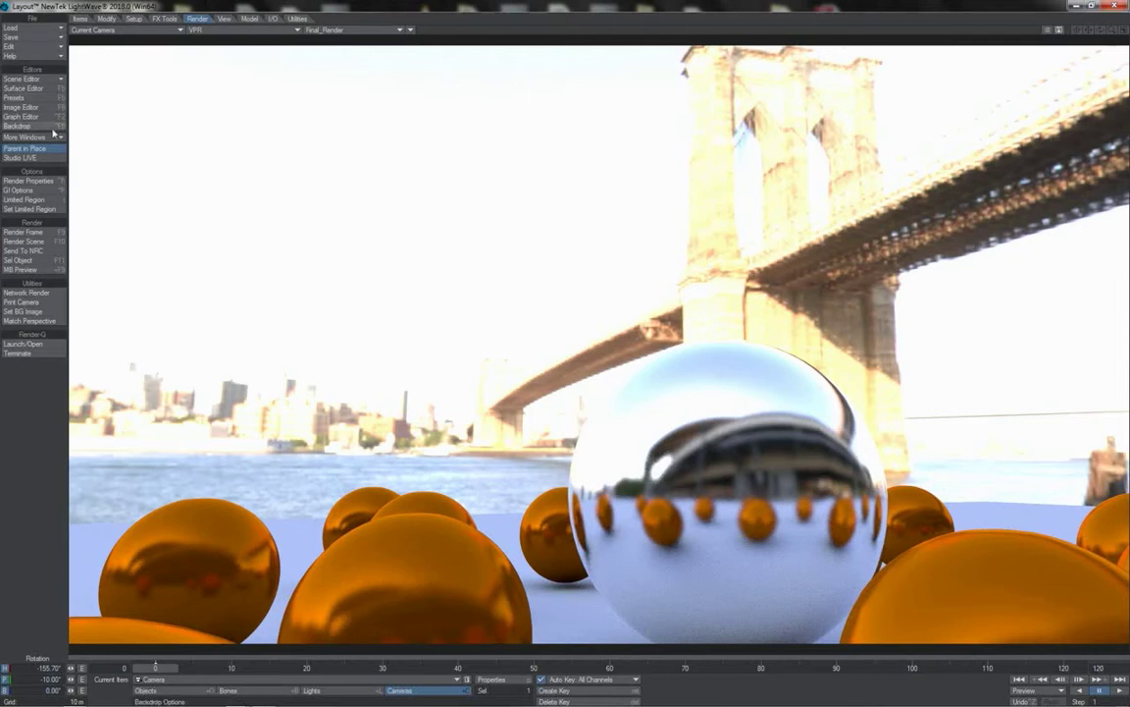
{"action": "left_click", "coordinate": [51, 183]}
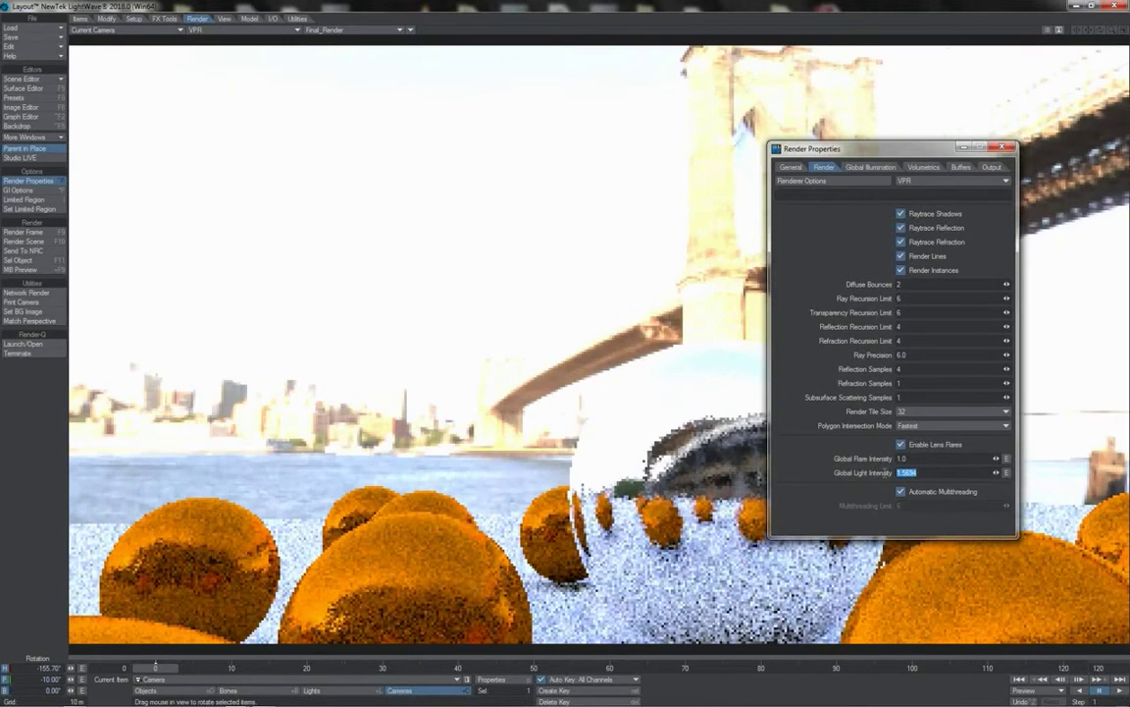
{"action": "type", "text": "1"}
{"action": "key", "text": "Return"}
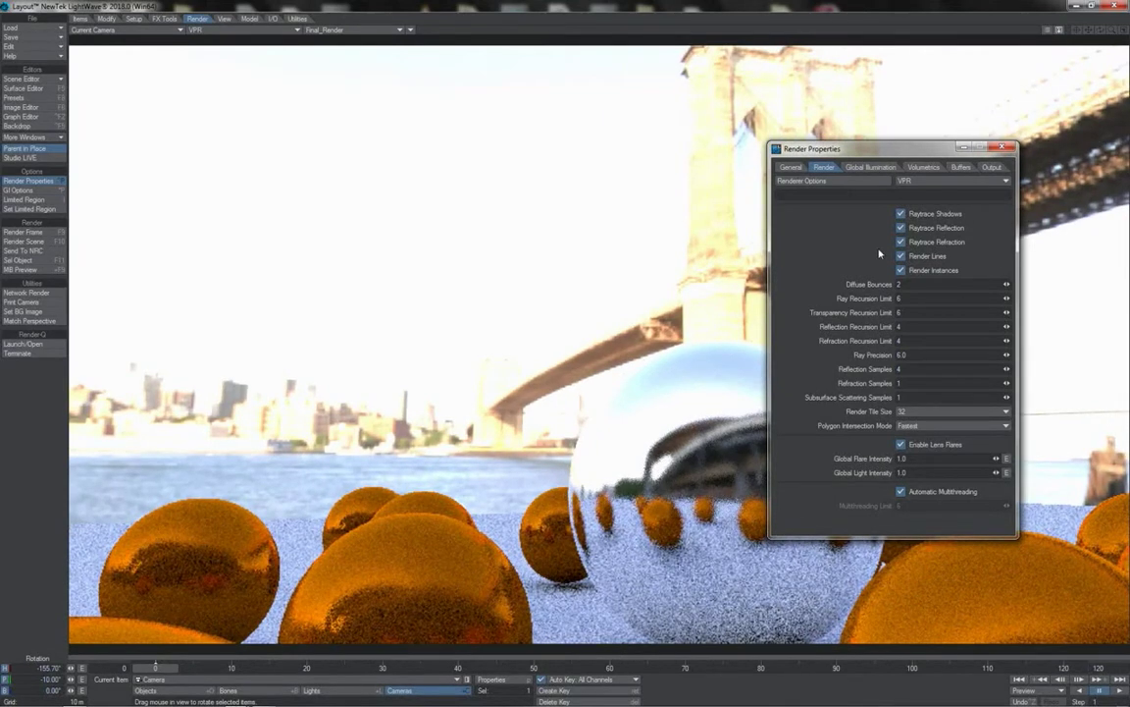
- Drag the Global Illumination intensity down to 96.6%
{"action": "left_click", "coordinate": [871, 167]}
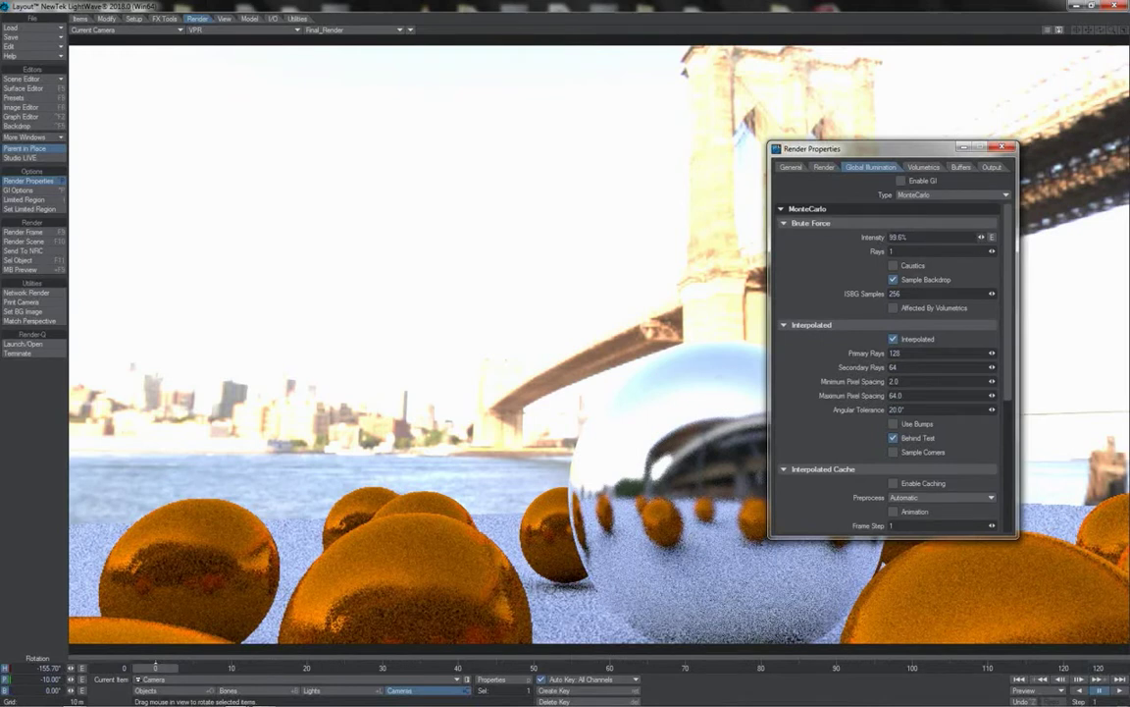
{"action": "left_click_drag", "start_coordinate": [982, 237], "coordinate": [971, 237]}
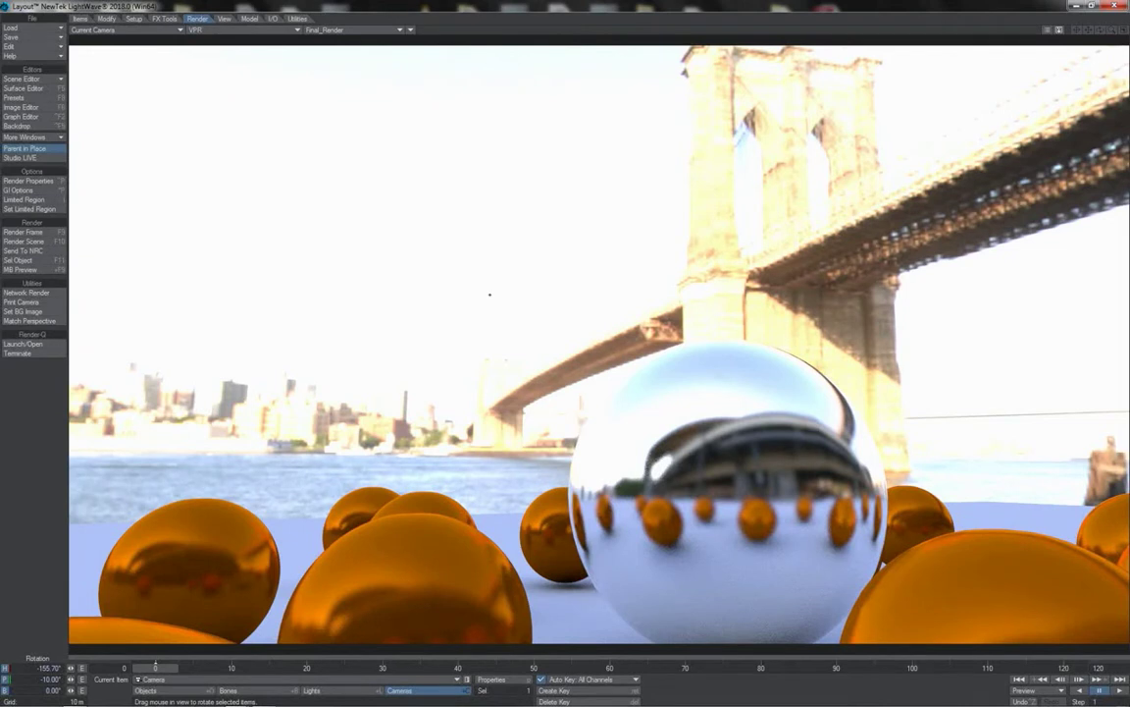
- Add the HDR Exposure image filter in the Effects panel's Processing tab
{"action": "left_click", "coordinate": [56, 125]}
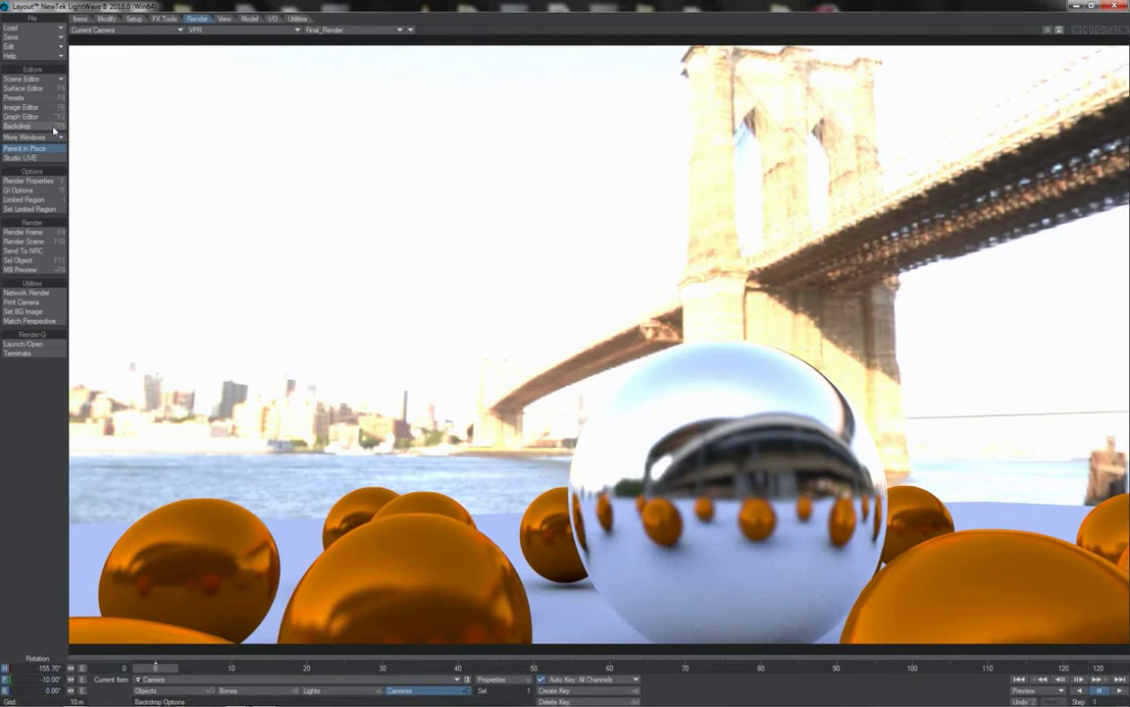
{"action": "left_click", "coordinate": [520, 249]}
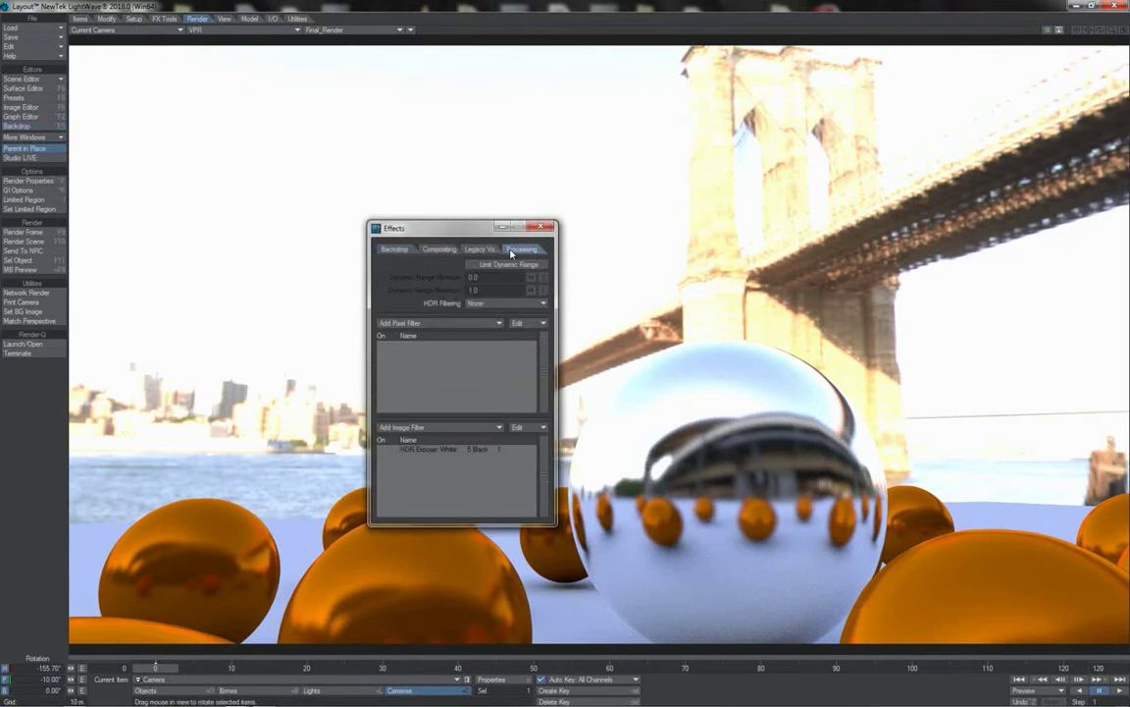
{"action": "left_click_drag", "start_coordinate": [445, 232], "coordinate": [207, 115]}
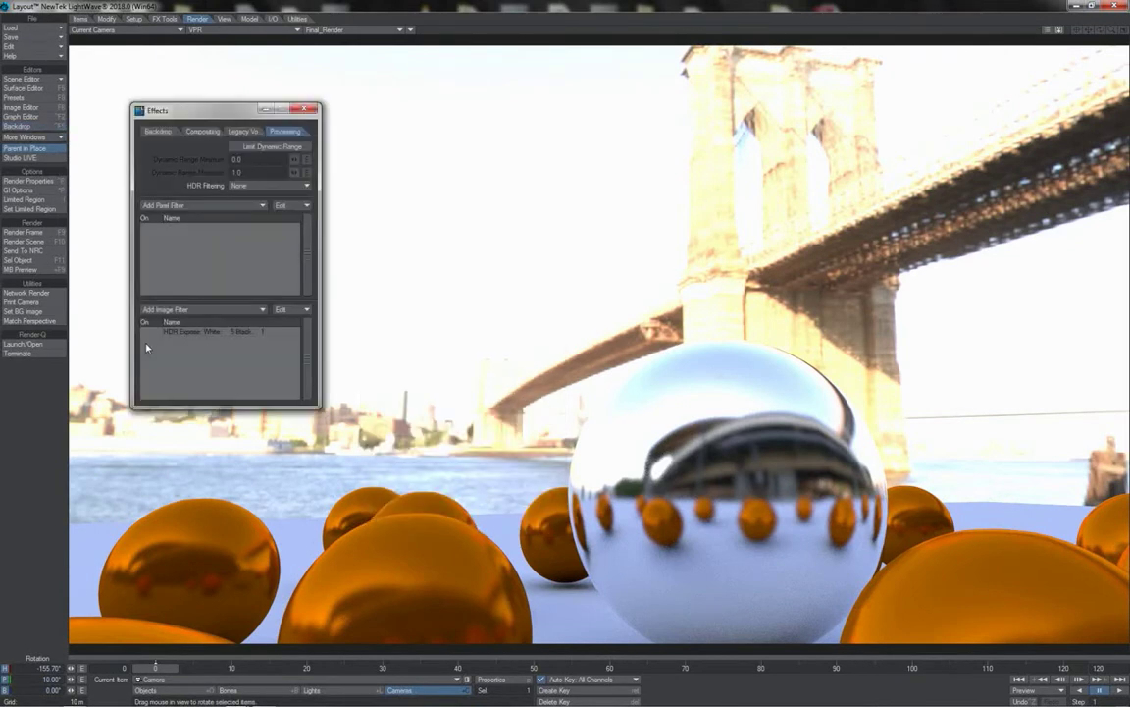
{"action": "left_click", "coordinate": [200, 310]}
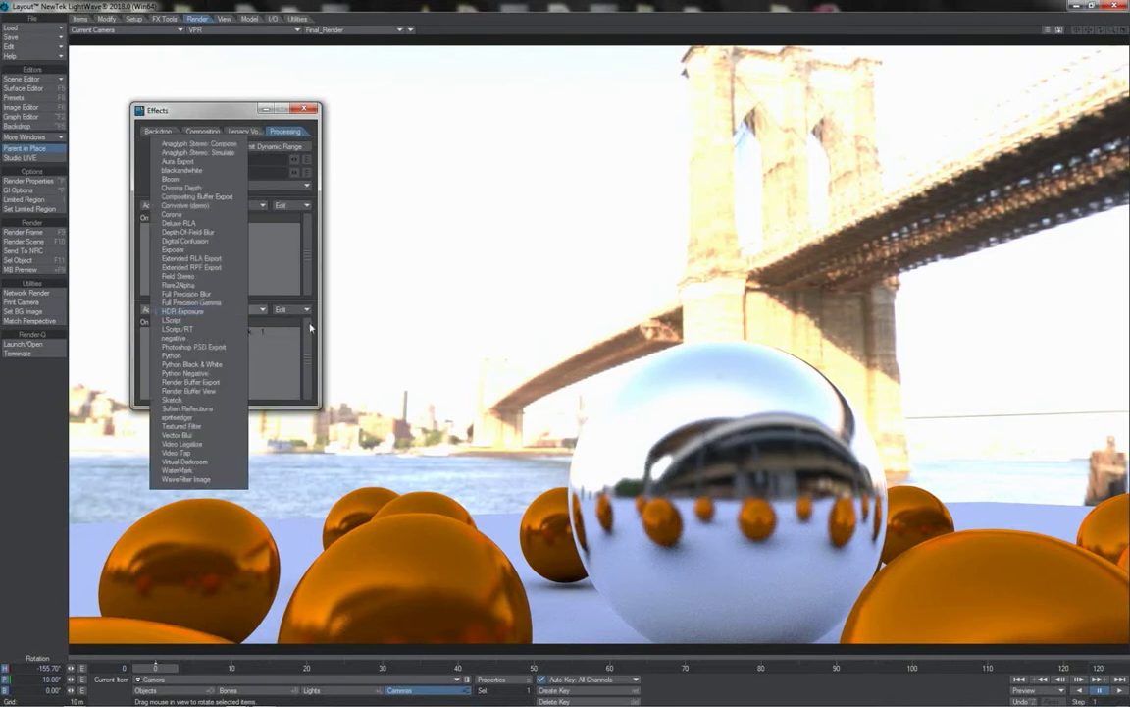
{"action": "left_click", "coordinate": [210, 312]}
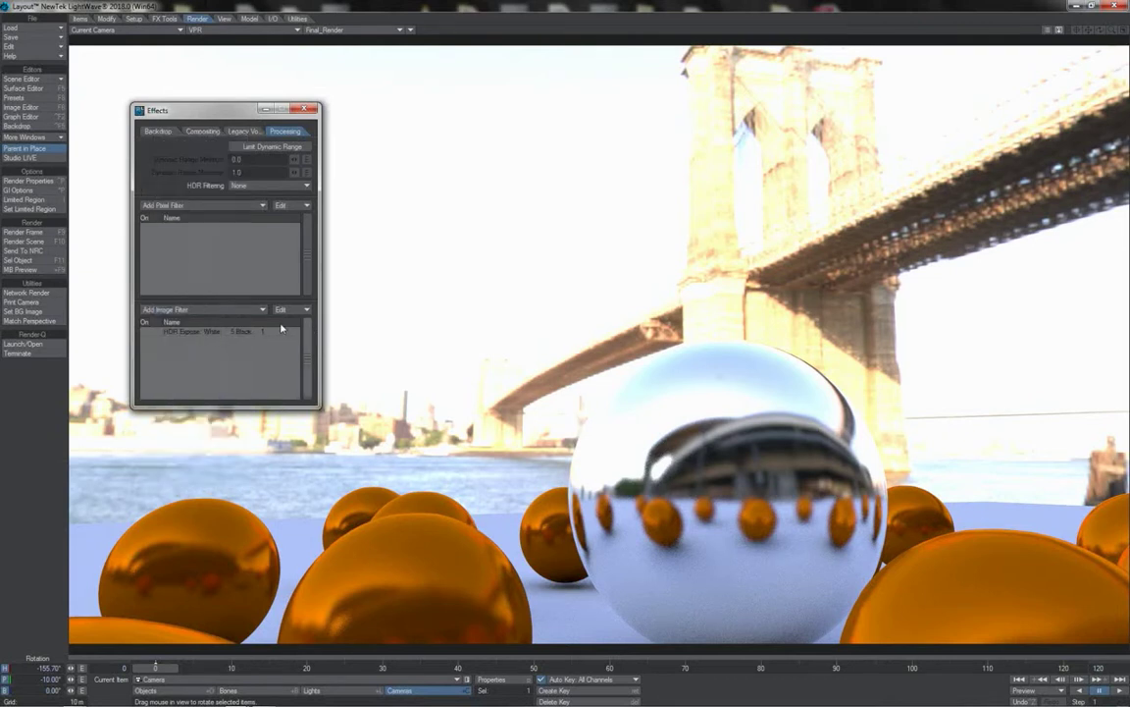
- Clear the HDR Exposure filter's 5.0 white point and render the frame to check exposure
{"action": "double_click", "coordinate": [155, 338]}
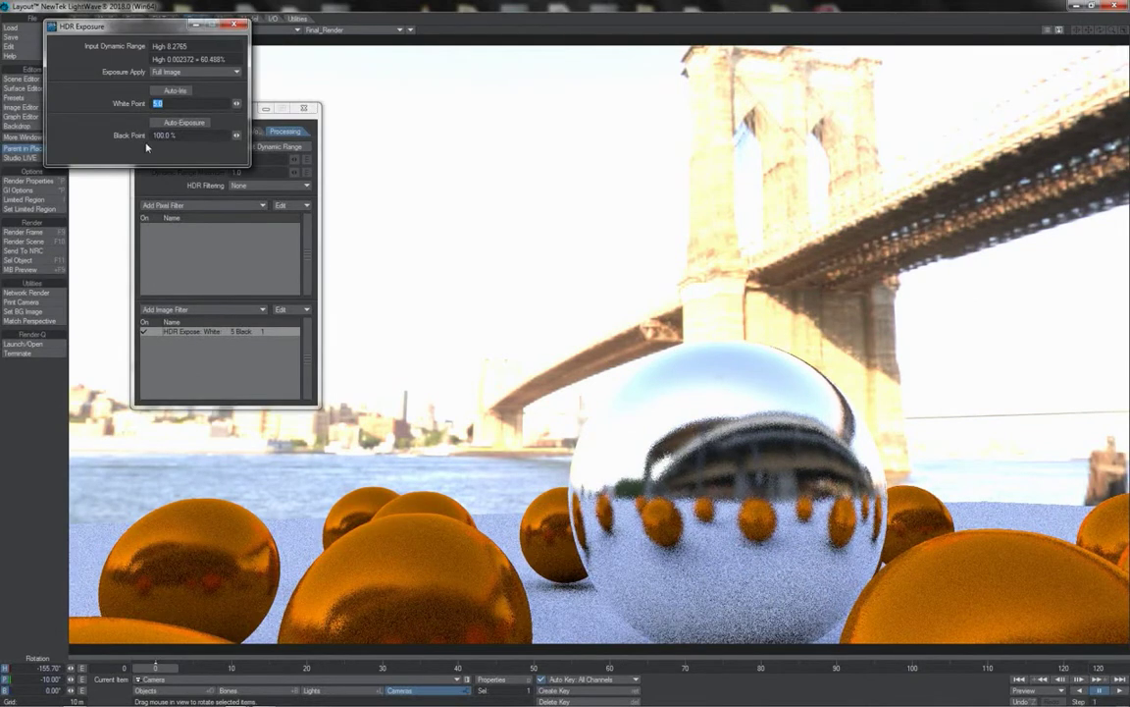
{"action": "key", "text": "BackSpace"}
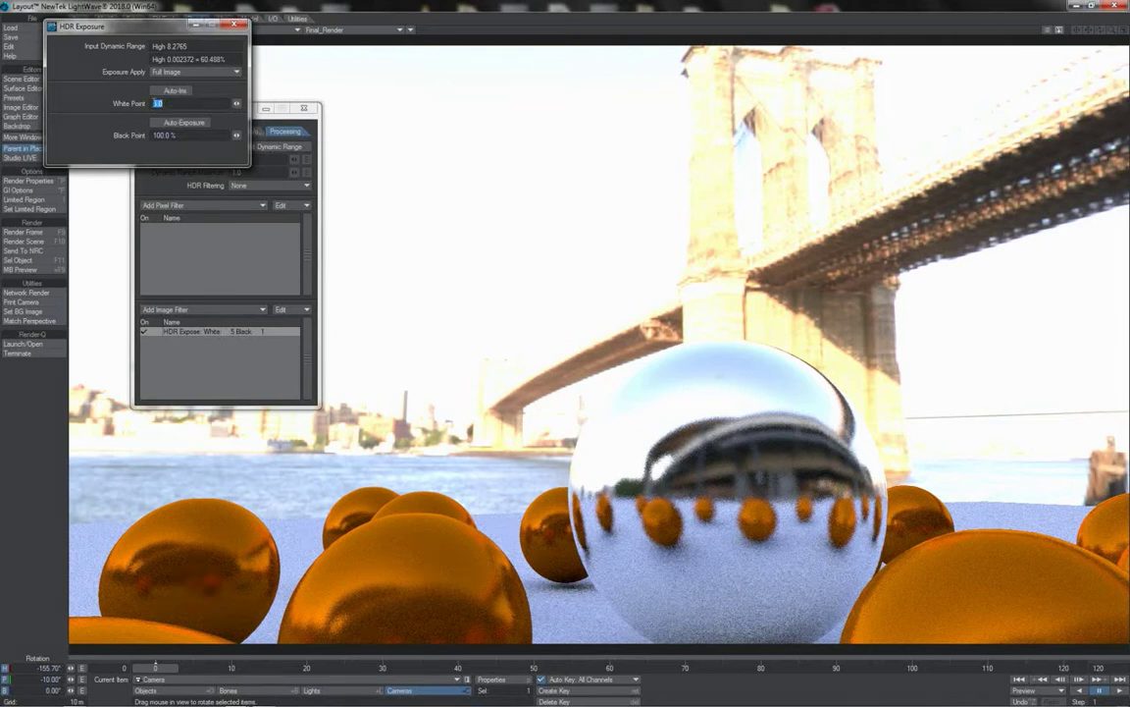
{"action": "key", "text": "F9"}
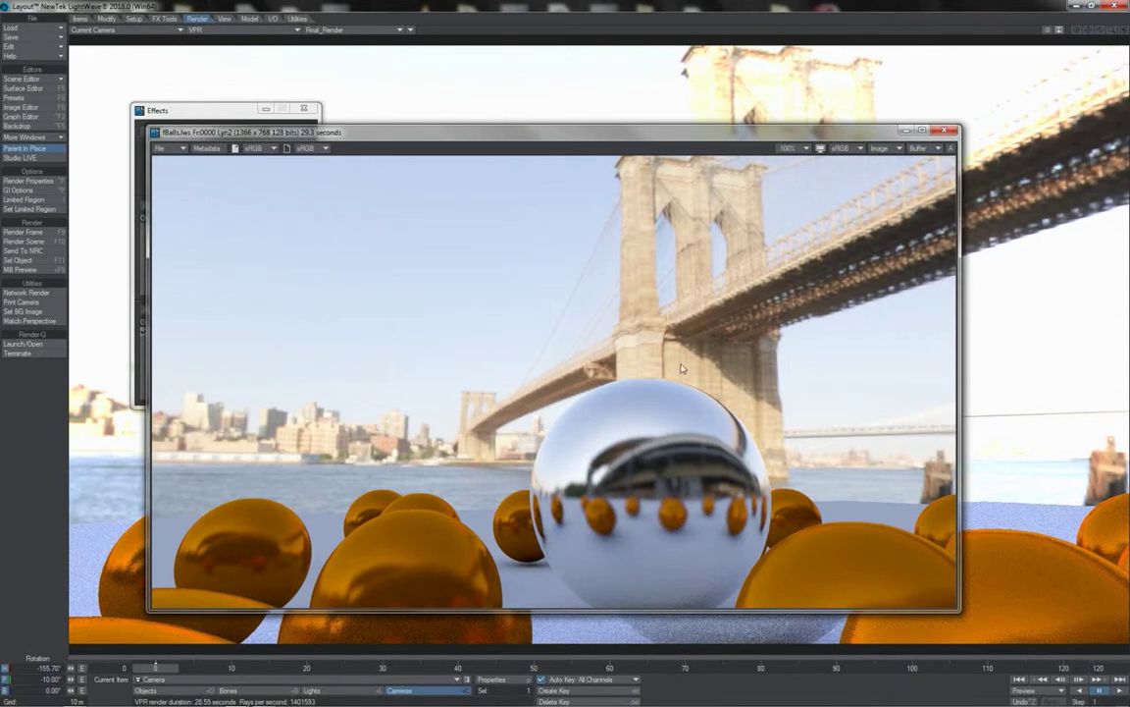
{"action": "mouse_move", "coordinate": [649, 133]}
{"action": "left_mouse_down"}
{"action": "mouse_move", "coordinate": [449, 39]}
{"action": "mouse_move", "coordinate": [594, 115]}
{"action": "mouse_move", "coordinate": [646, 121]}
{"action": "left_mouse_up"}
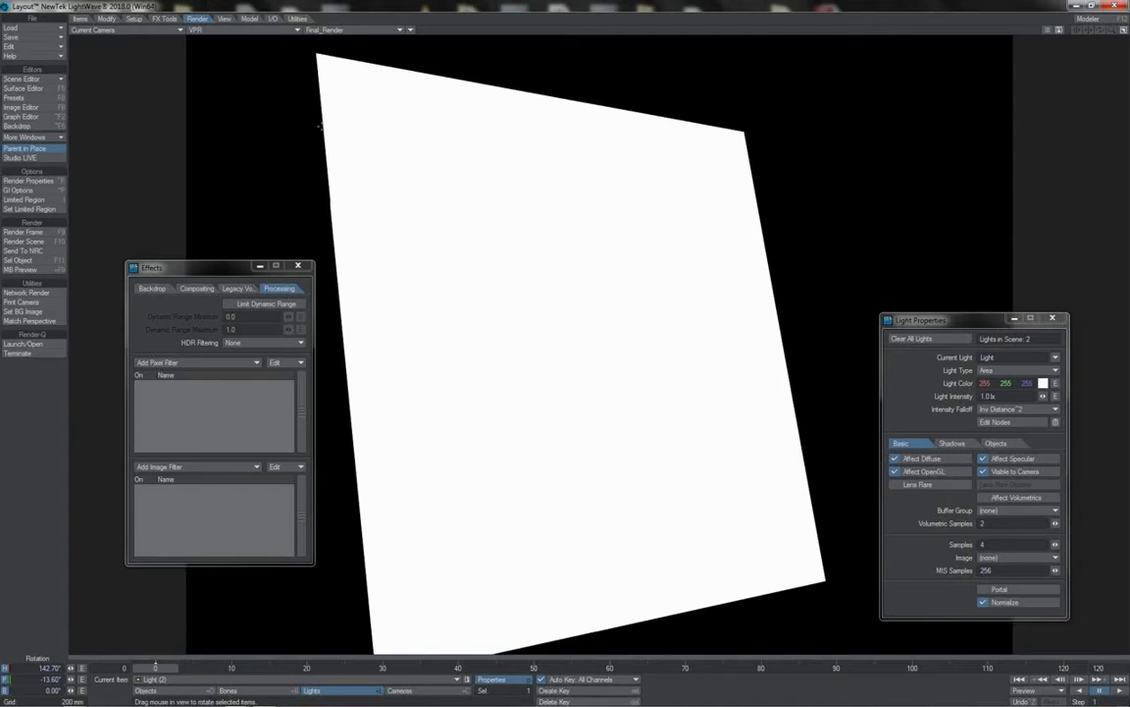
- Render the area-light frame and view the light plane's top-left corner at 400%
{"action": "key", "text": "F9"}
{"action": "left_click", "coordinate": [586, 225]}
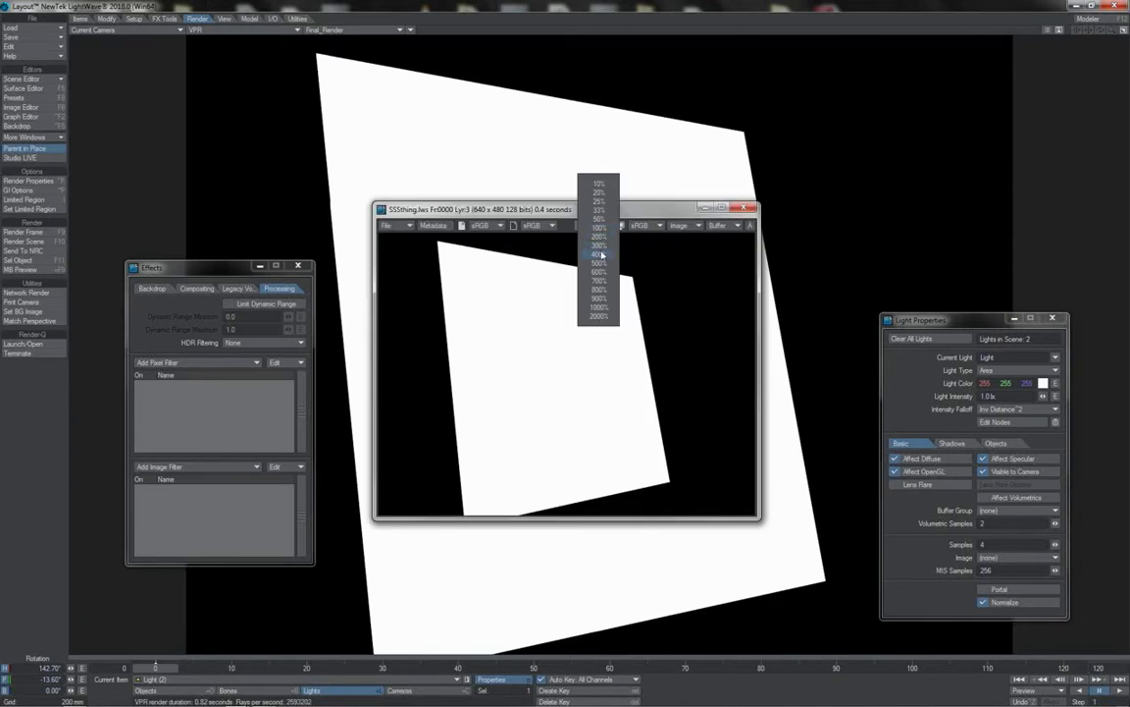
{"action": "left_click", "coordinate": [603, 256]}
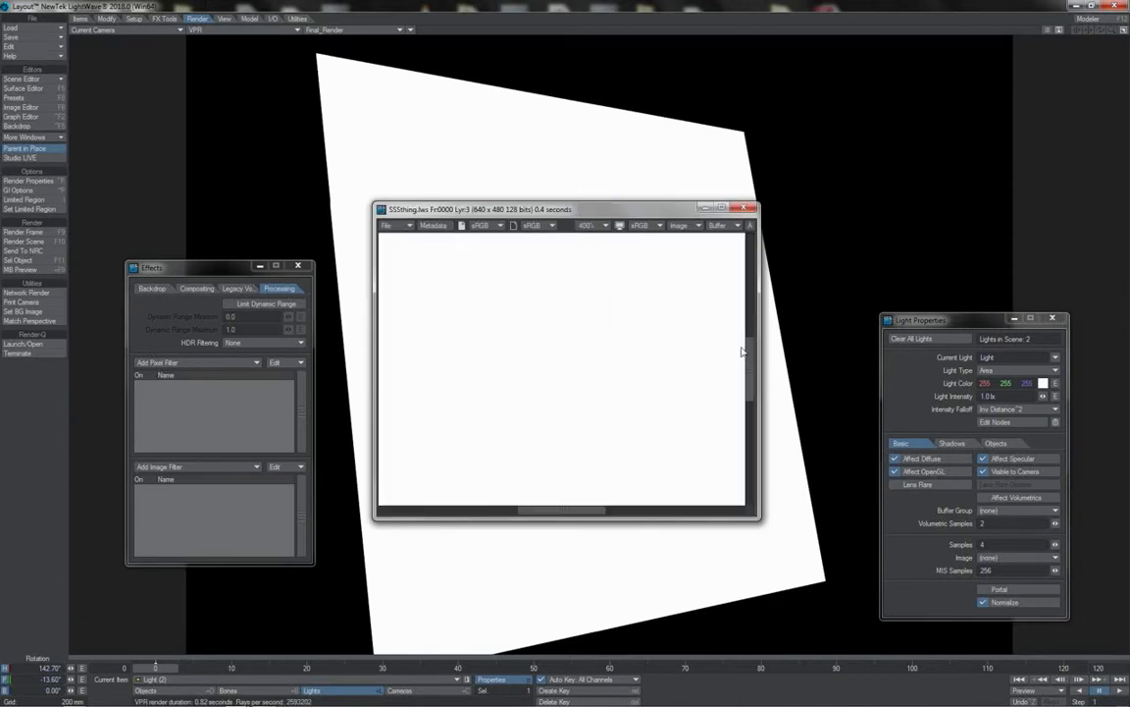
{"action": "left_click_drag", "start_coordinate": [754, 356], "coordinate": [751, 265]}
{"action": "left_click_drag", "start_coordinate": [537, 511], "coordinate": [437, 514]}
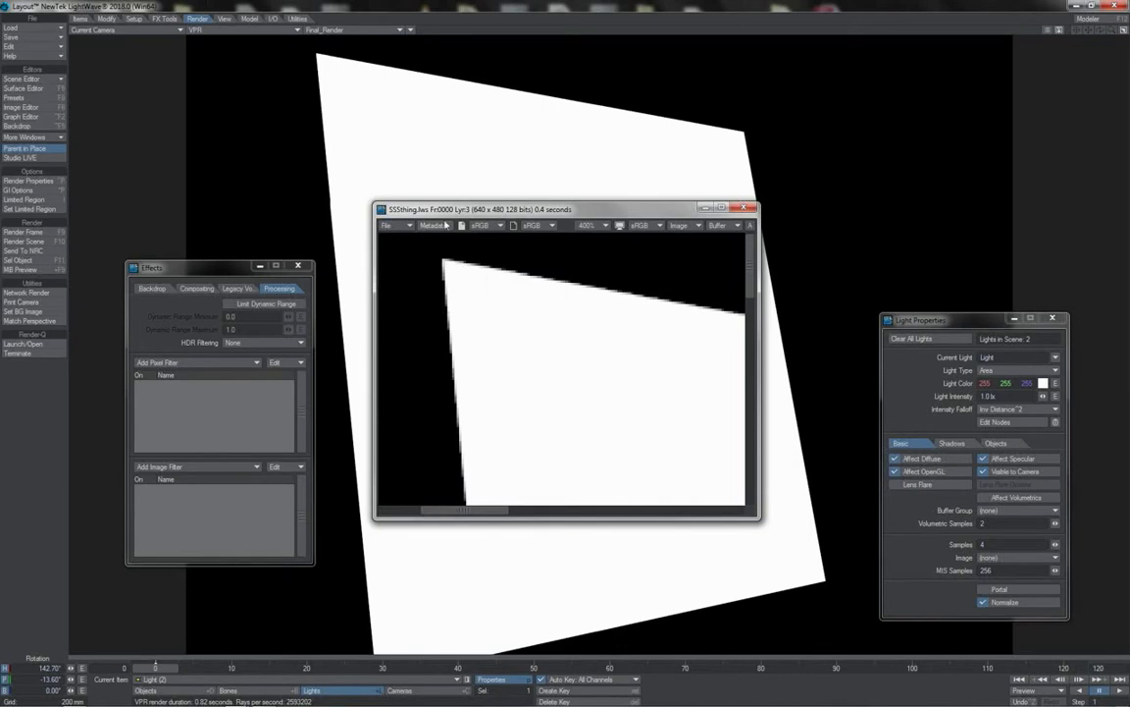
- Set the area light's intensity to 10 and re-render the frame
{"action": "left_click", "coordinate": [1005, 395]}
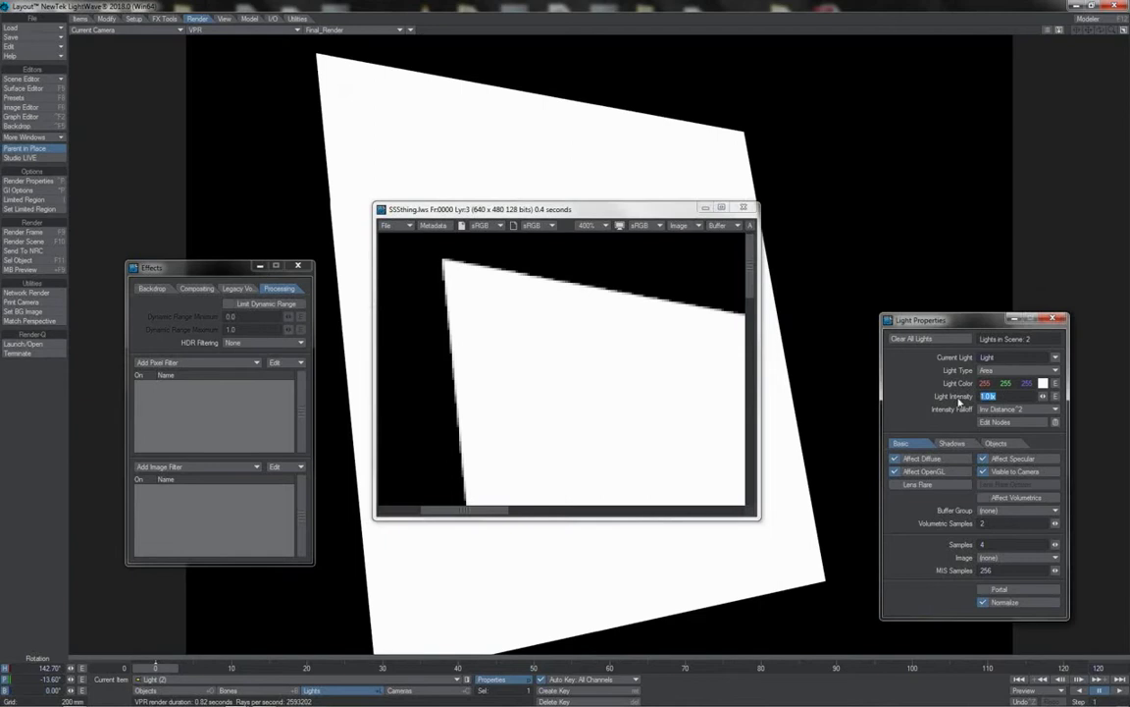
{"action": "type", "text": "10"}
{"action": "key", "text": "Return"}
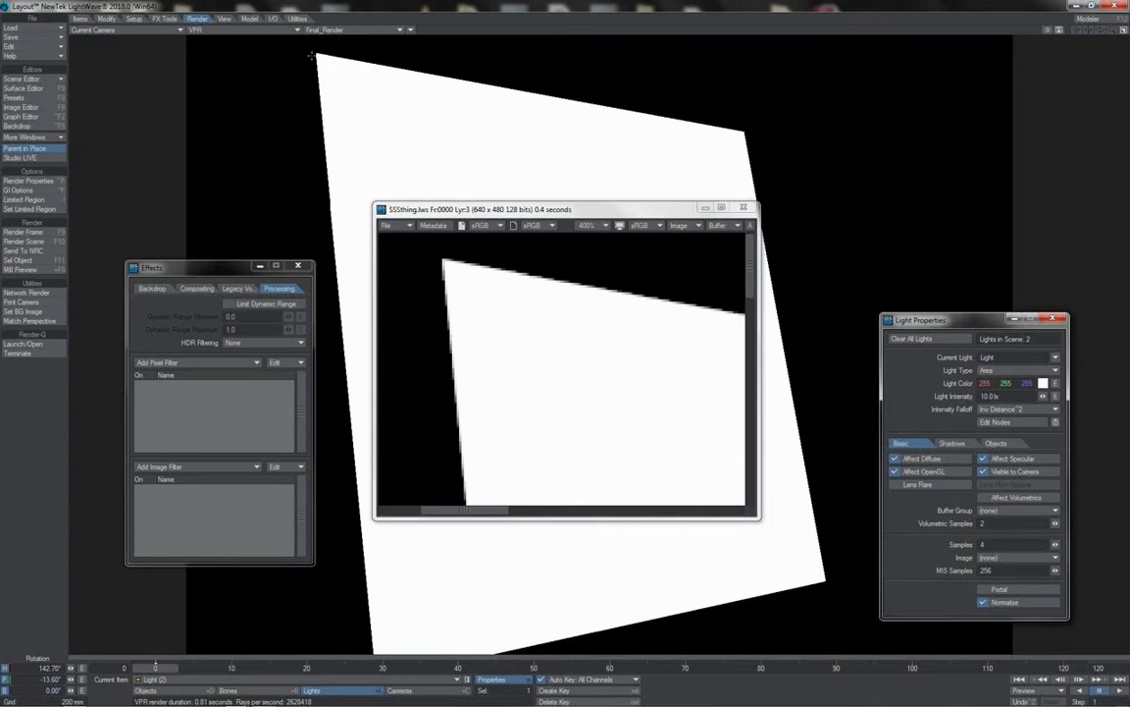
{"action": "key", "text": "F9"}
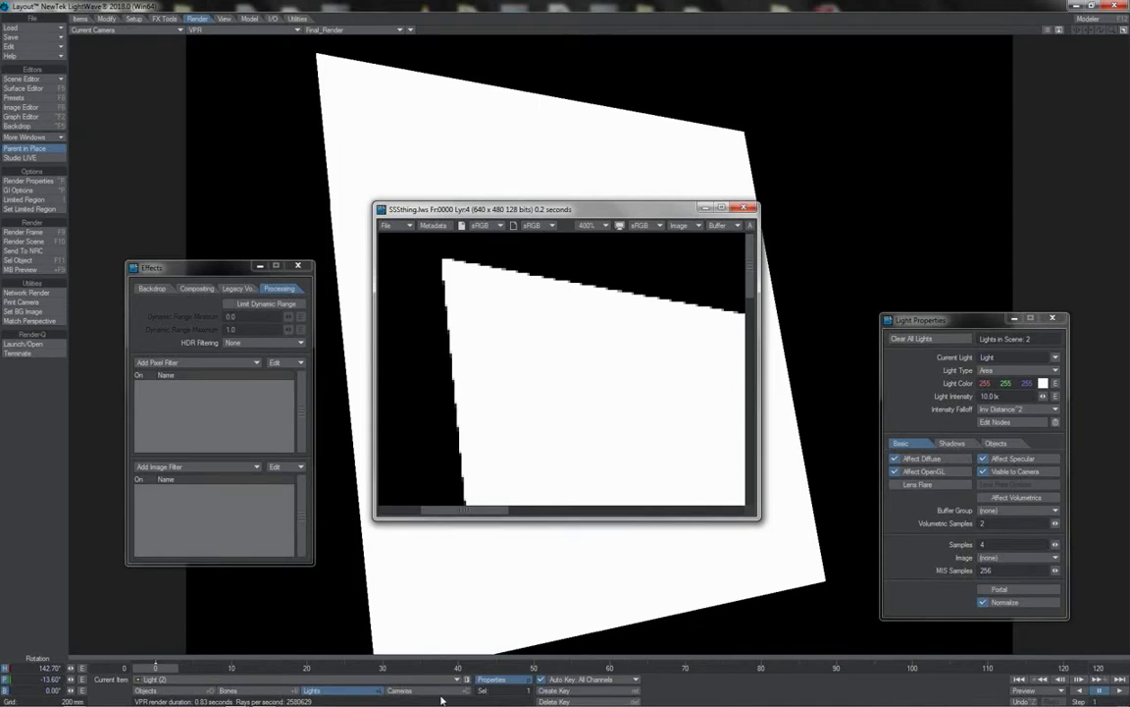
- Check the camera's antialiasing samples, then re-render the area-light frame
{"action": "left_click", "coordinate": [399, 689]}
{"action": "left_click", "coordinate": [492, 679]}
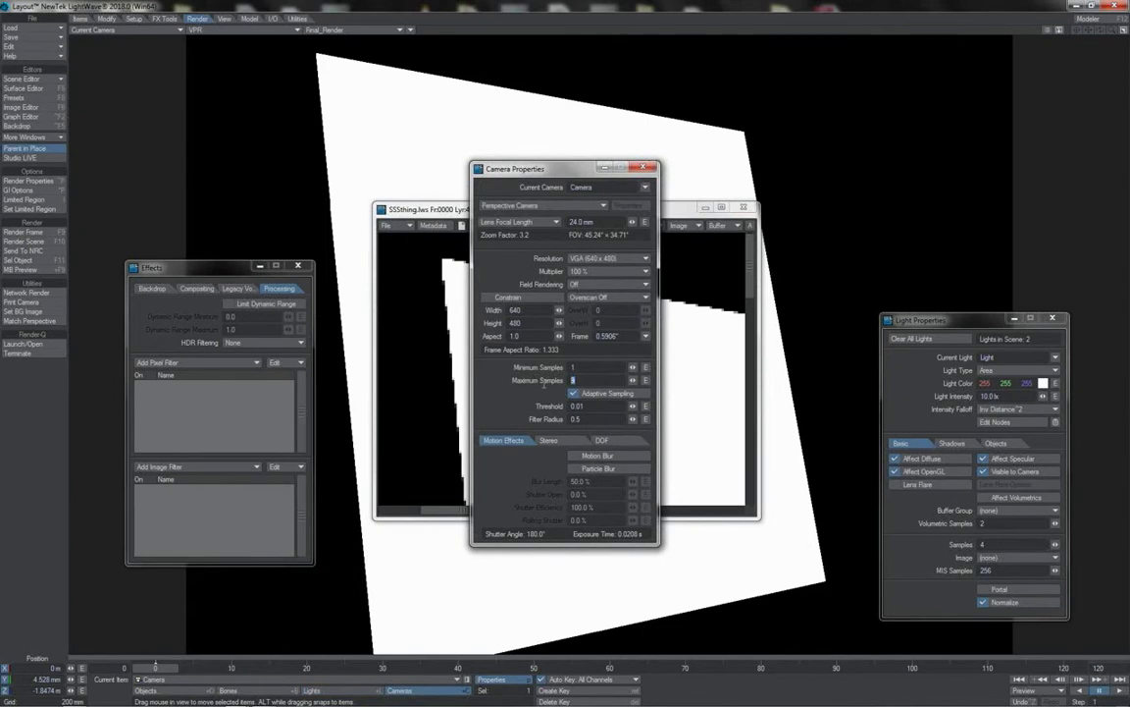
{"action": "key", "text": "F9"}
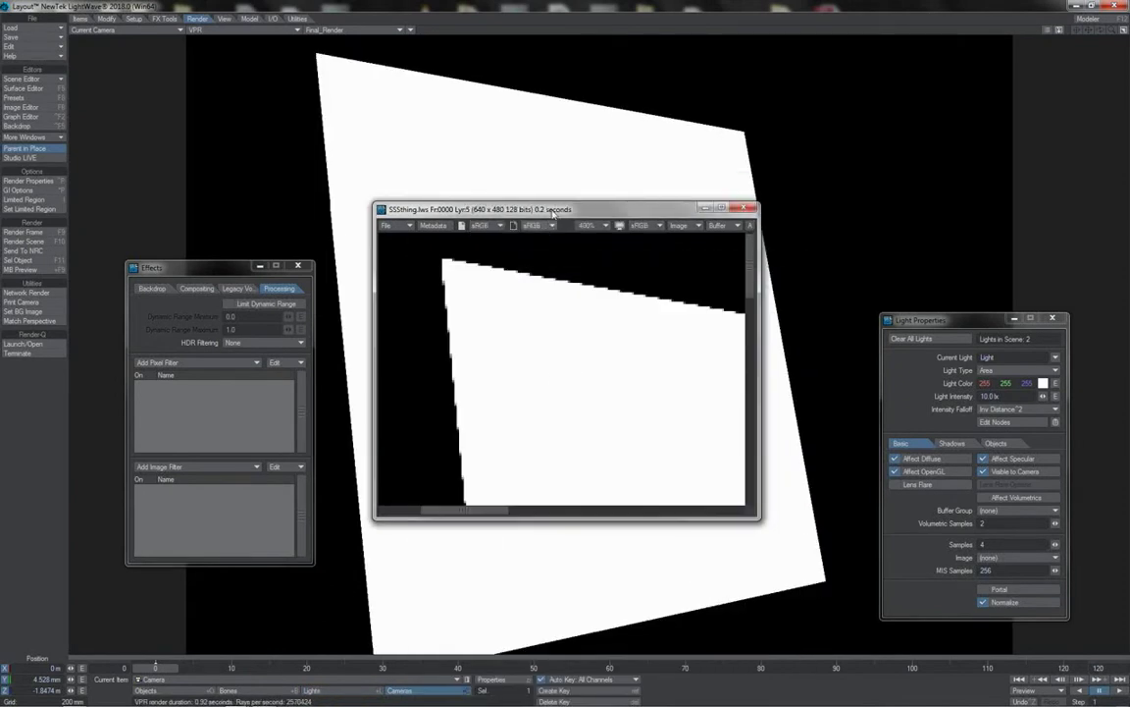
{"action": "key", "text": "F9"}
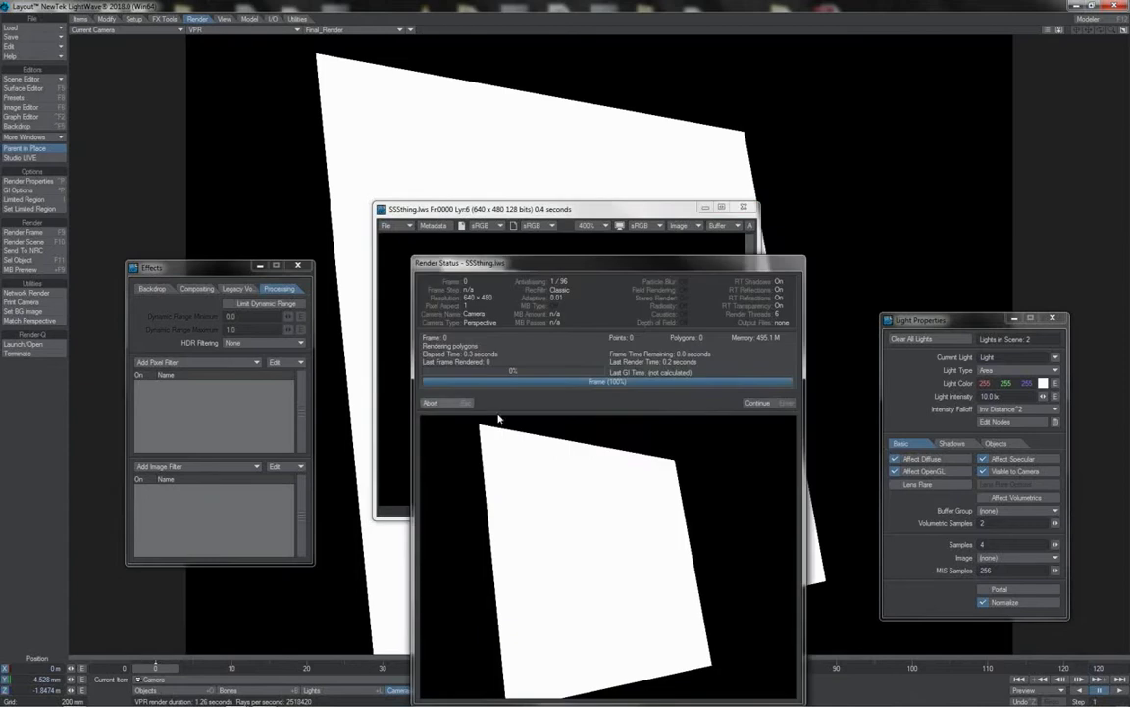
{"action": "left_click", "coordinate": [769, 405]}
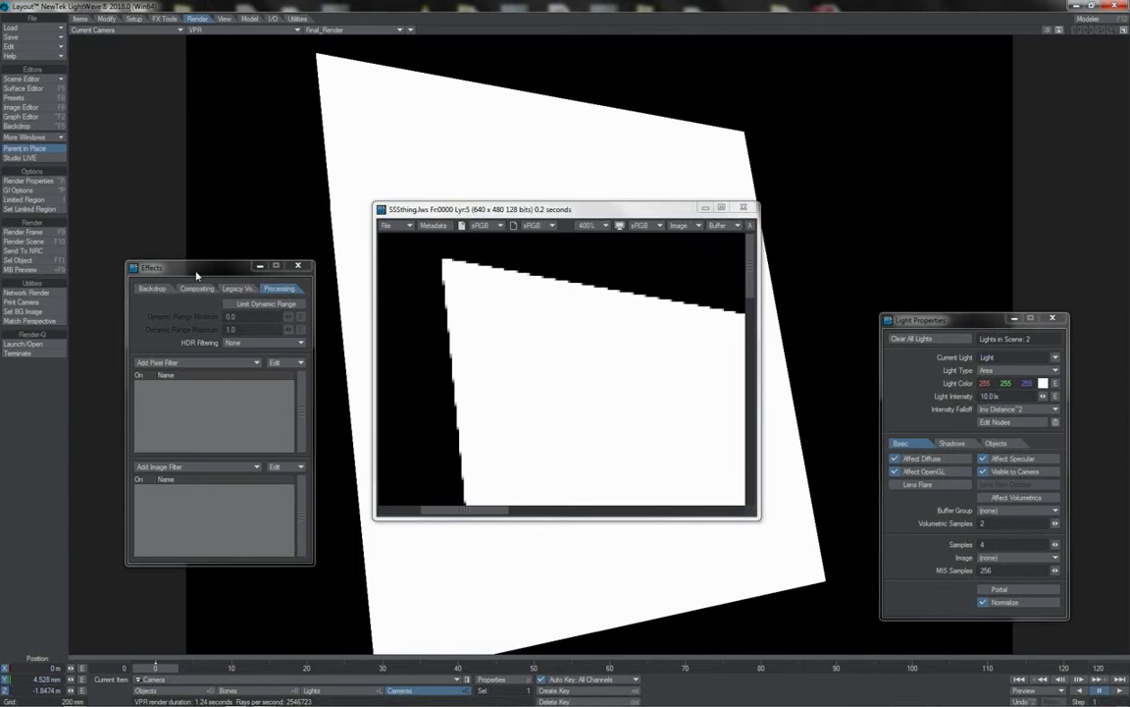
- Check Limit Dynamic Range in Effects Processing and render the area-light frame again
{"action": "left_click_drag", "start_coordinate": [196, 274], "coordinate": [203, 271]}
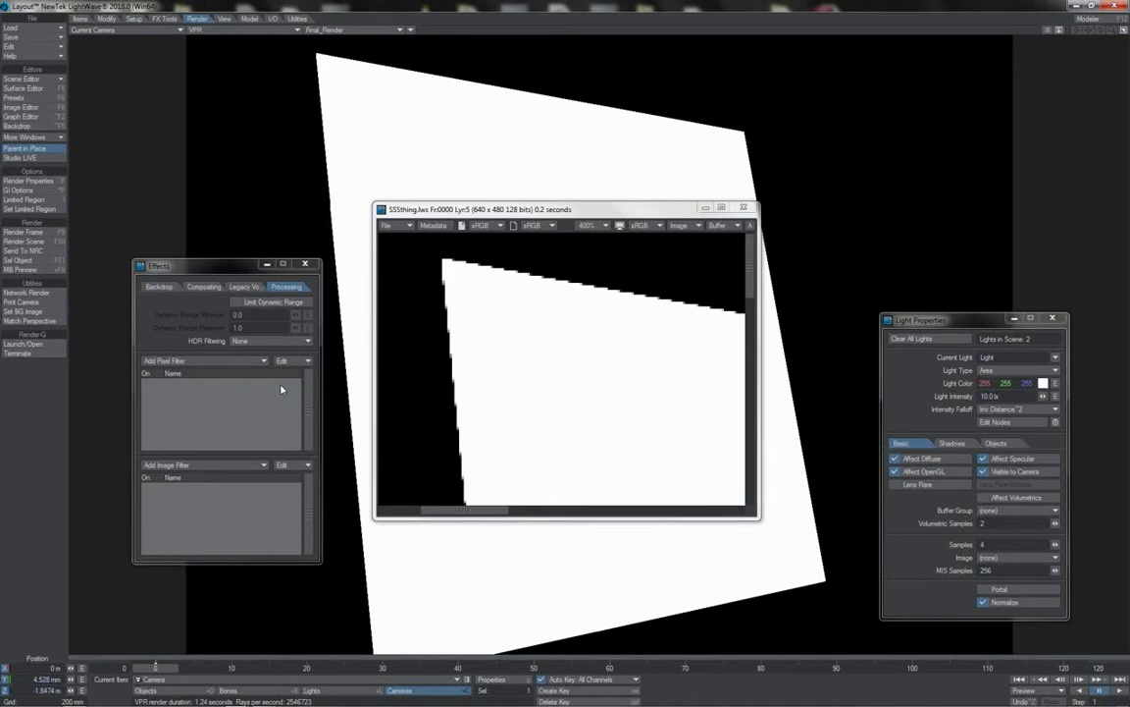
{"action": "left_click", "coordinate": [243, 303]}
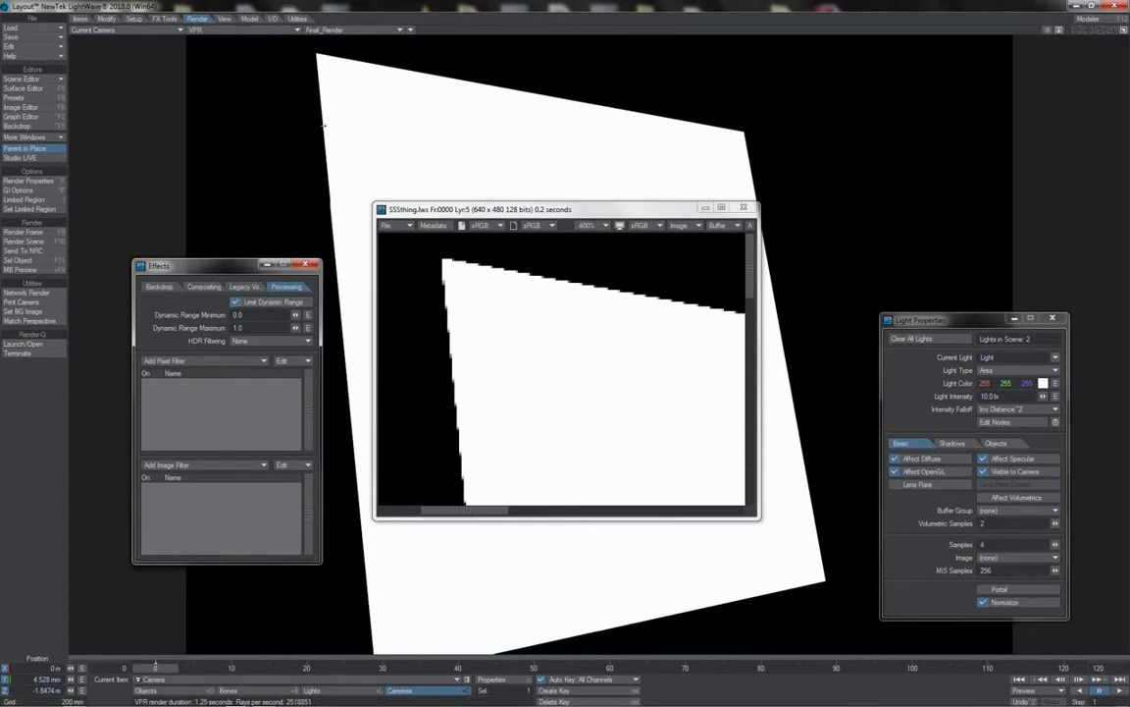
{"action": "key", "text": "F9"}
{"action": "left_click", "coordinate": [693, 365]}
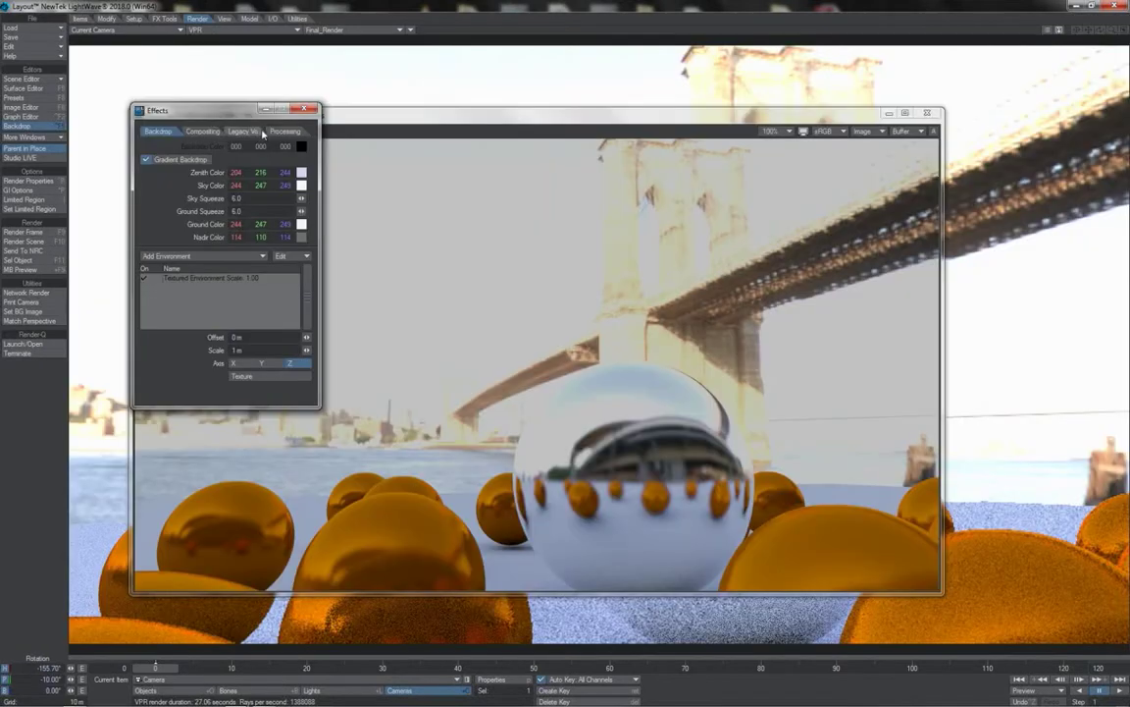
{"action": "left_click", "coordinate": [284, 131]}
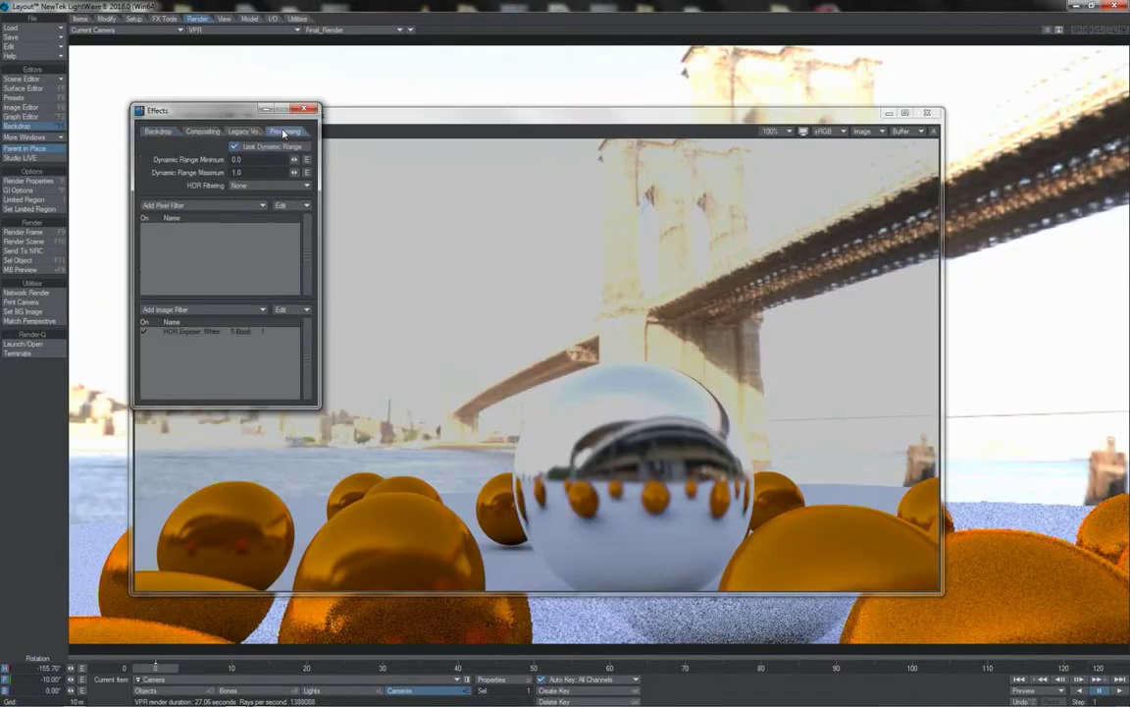
{"action": "left_click_drag", "start_coordinate": [237, 111], "coordinate": [997, 245]}
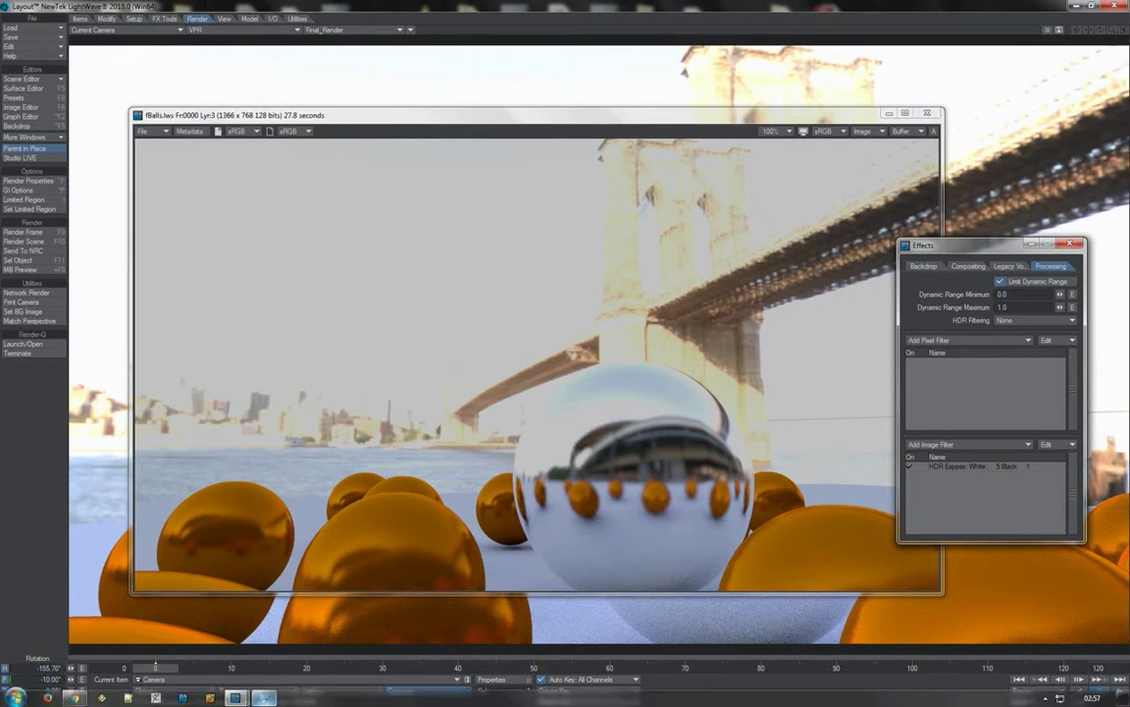
{"action": "mouse_move", "coordinate": [245, 697]}
{"action": "left_click", "coordinate": [165, 596]}
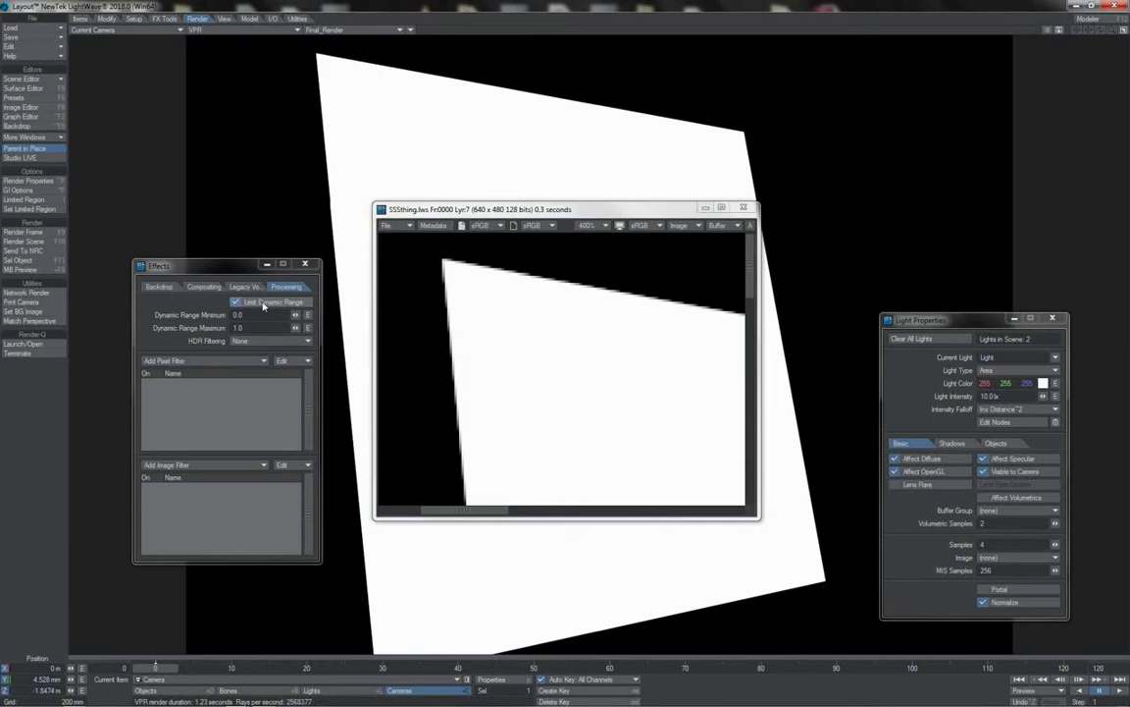
- Turn Limit Dynamic Range off in the Effects processing settings
{"action": "left_click", "coordinate": [263, 304]}
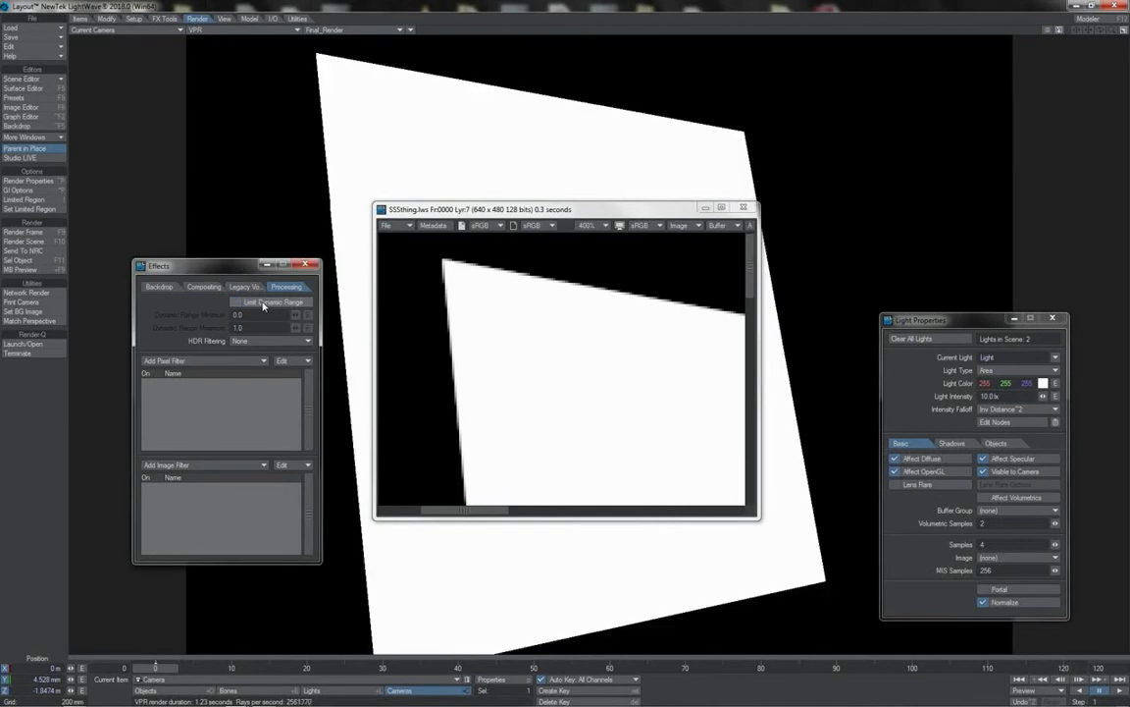